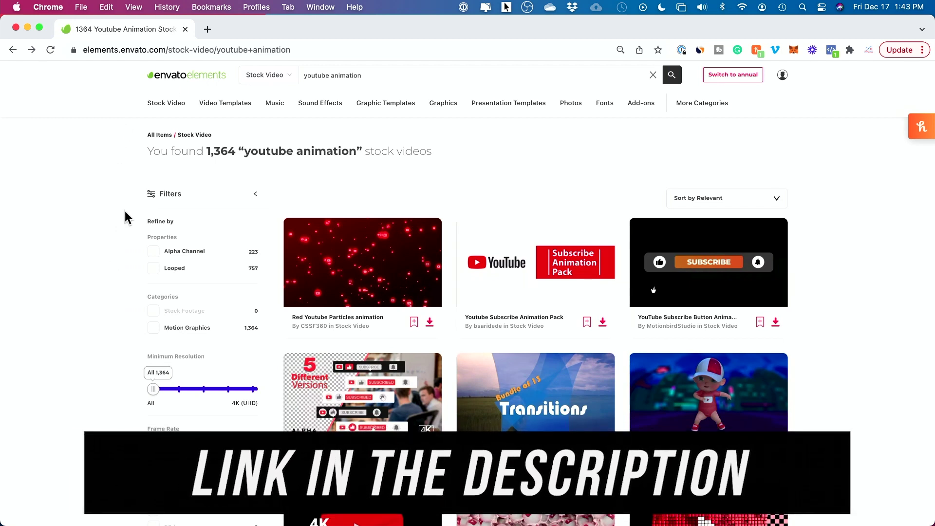
# - Return to the Envato Elements home page from the 'youtube animation' stock video results
pyautogui.click(187, 83)
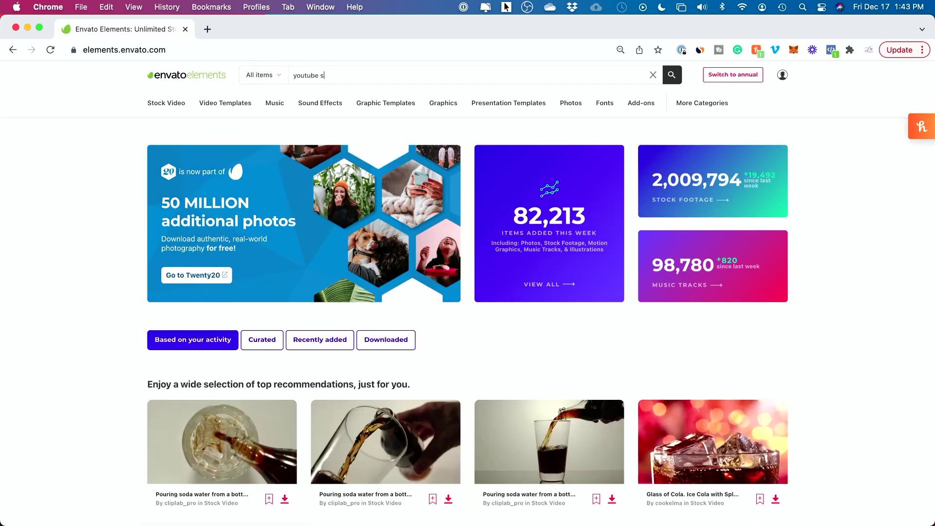
# - Search all items for 'youtube subscribe animation' and open the 3,577 Video Templates results
pyautogui.write('animation')
pyautogui.press('Return')
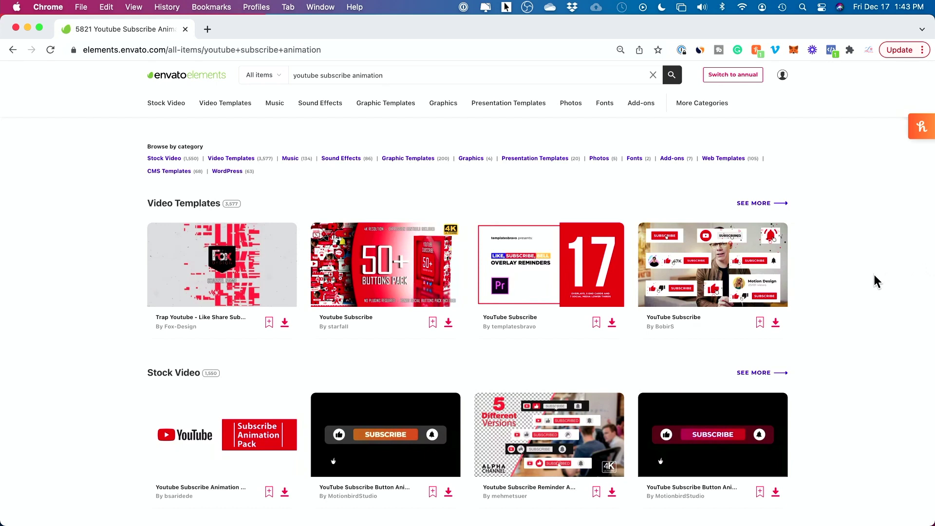
pyautogui.scroll(-1, 874, 274)
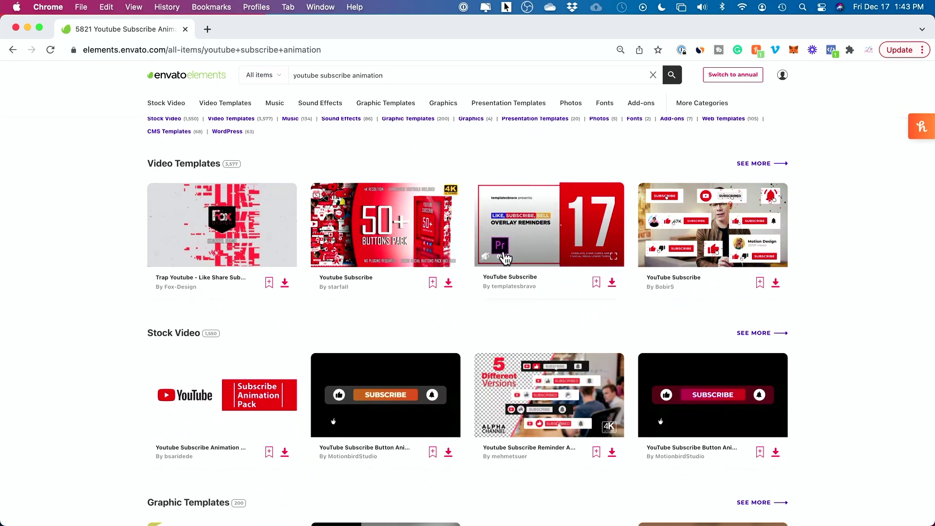
pyautogui.moveTo(499, 234)
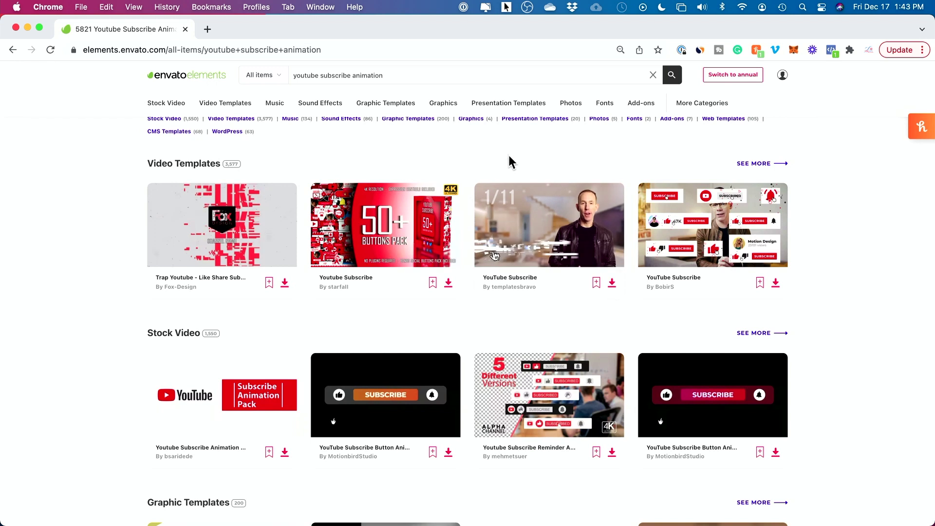
pyautogui.click(759, 163)
pyautogui.scroll(-3, 849, 307)
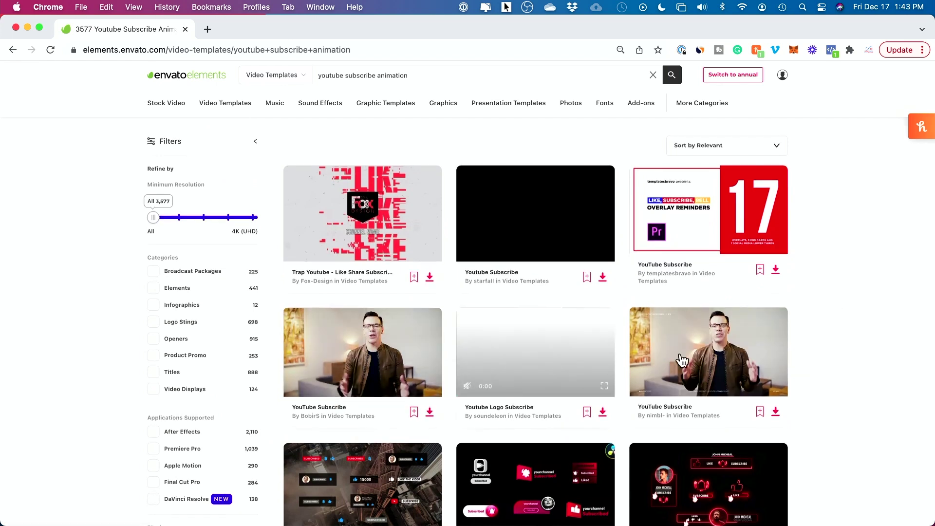
pyautogui.scroll(-3, 862, 369)
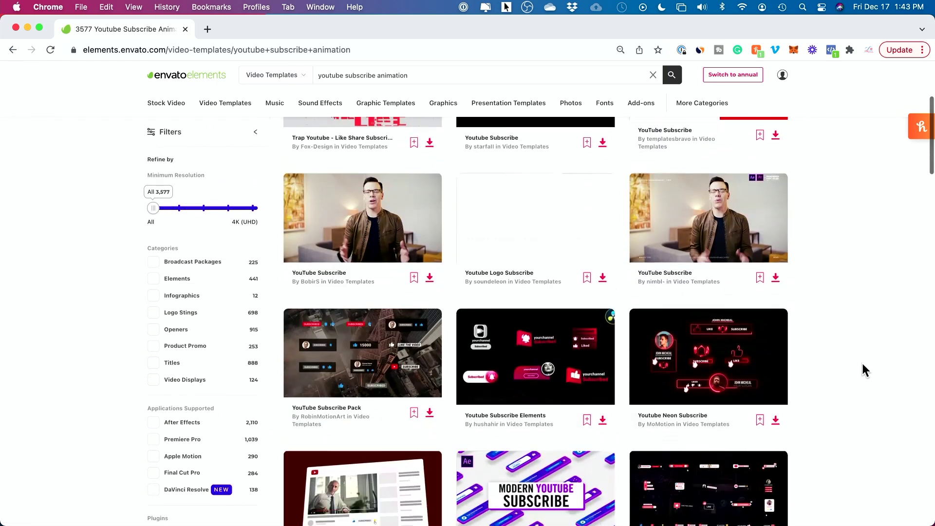
pyautogui.scroll(1, 861, 370)
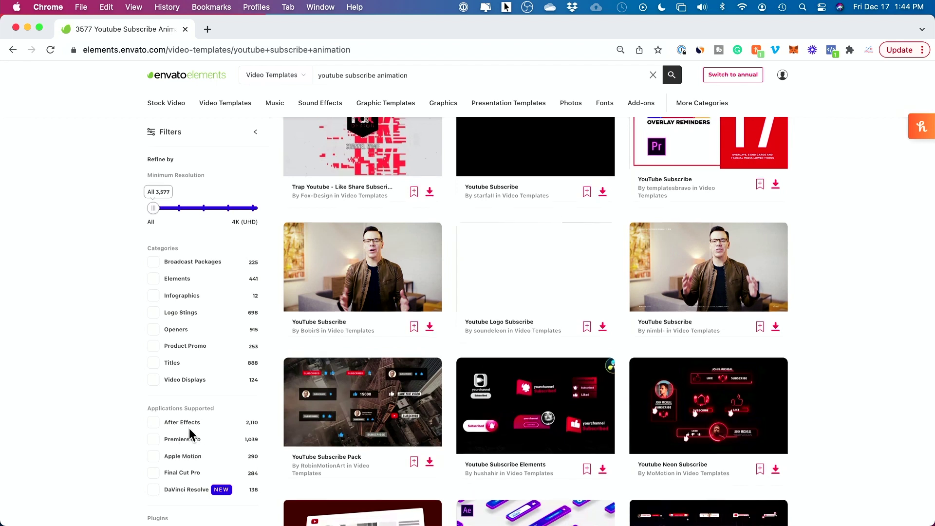
pyautogui.scroll(3, 189, 428)
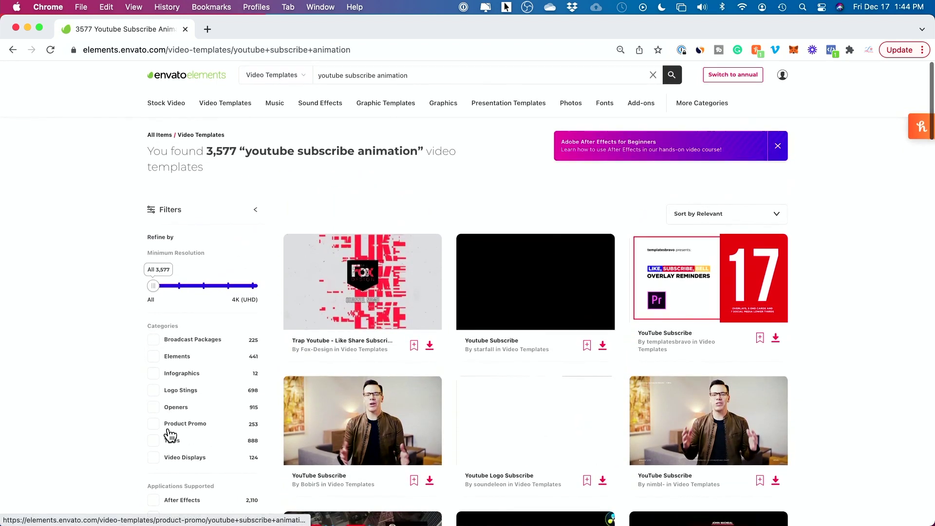
pyautogui.click(11, 49)
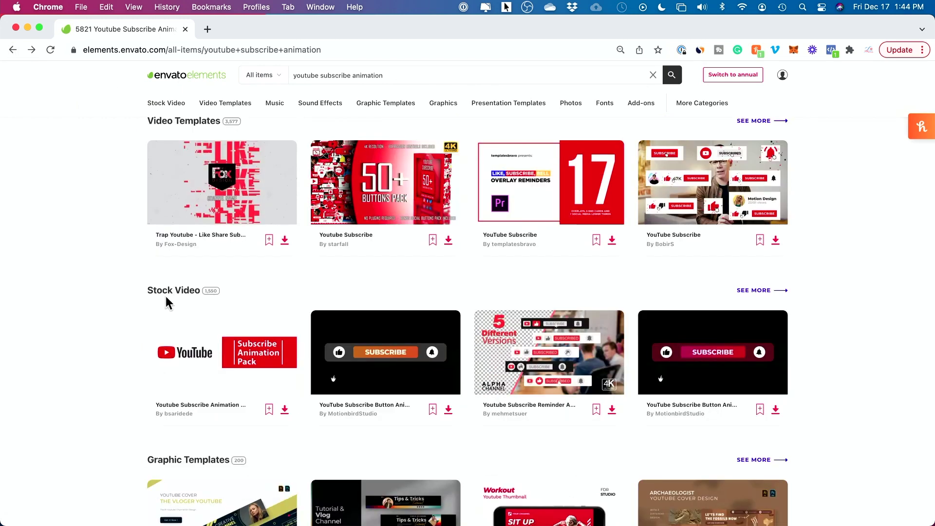
# - Open the 1,550 Stock Video results and the Youtube Subscribe Button item page
pyautogui.click(758, 290)
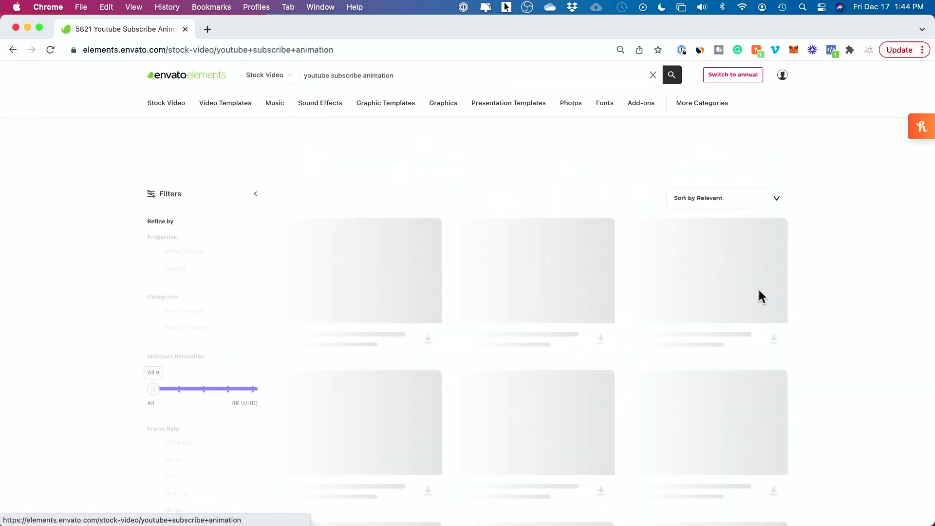
pyautogui.scroll(-2, 889, 321)
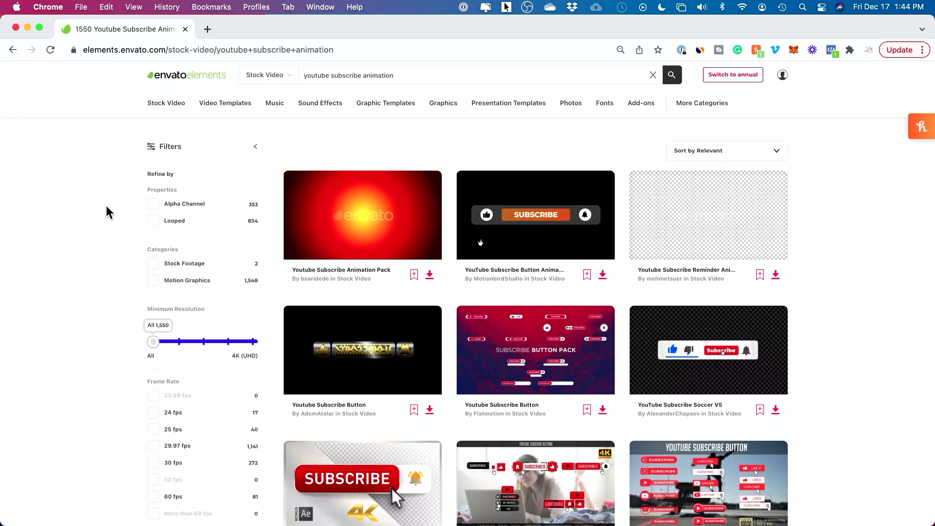
pyautogui.scroll(-2, 107, 212)
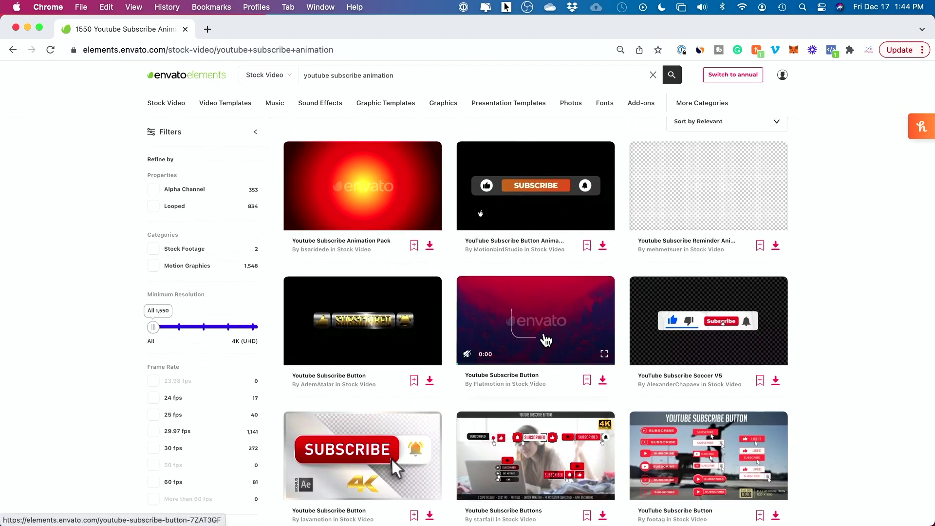
pyautogui.click(496, 327)
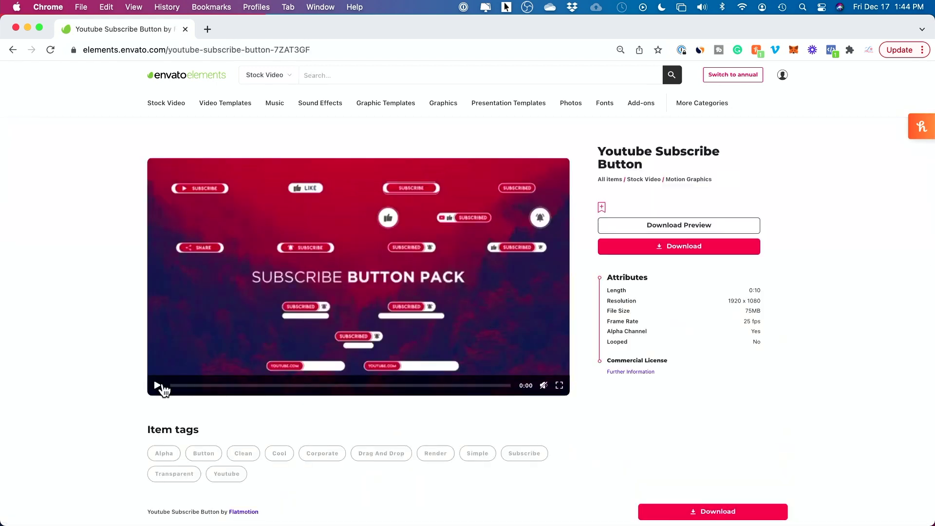
# - Play the item's preview, then pause and scrub it from 0:05 past 0:13
pyautogui.click(163, 386)
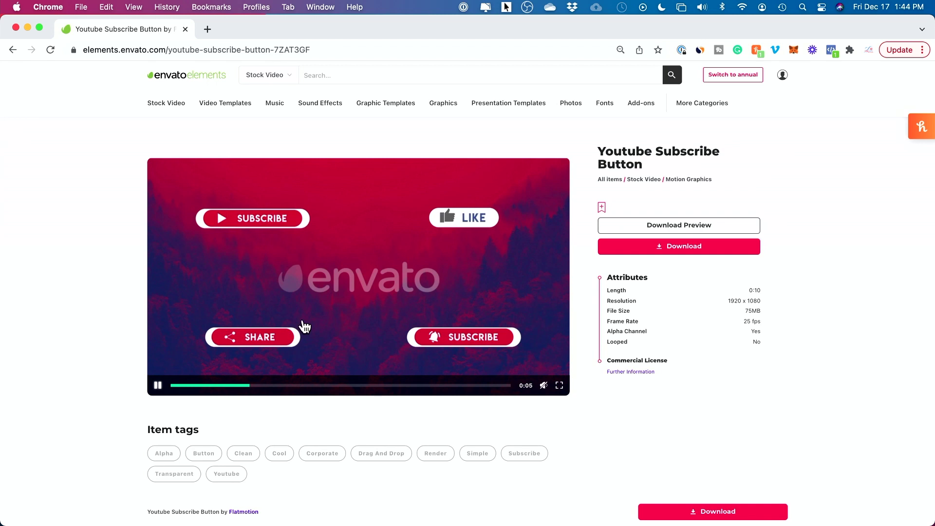
pyautogui.click(157, 385)
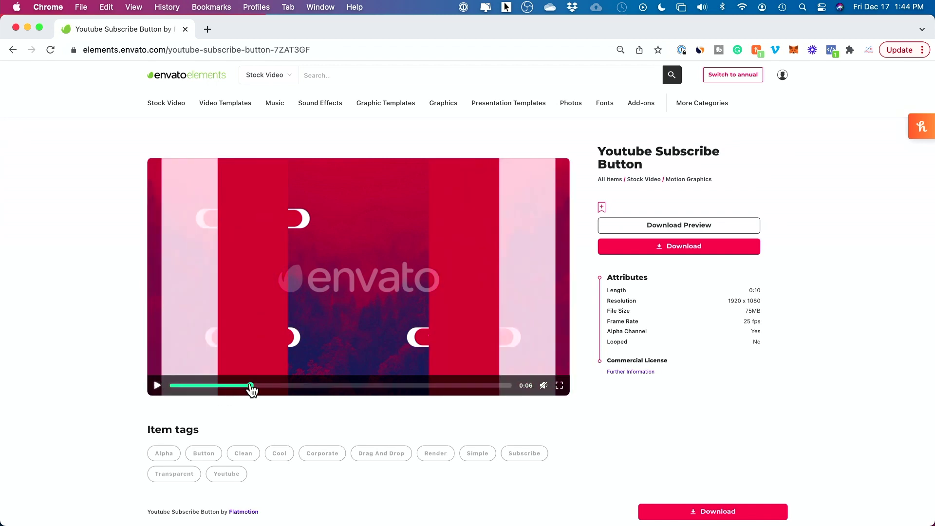
pyautogui.click(250, 385)
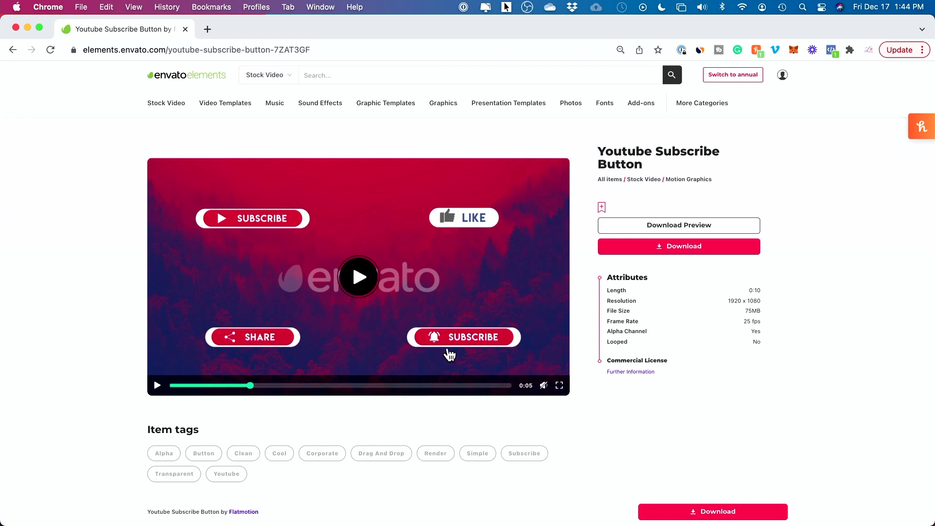
pyautogui.moveTo(280, 385); pyautogui.dragTo(349, 385)
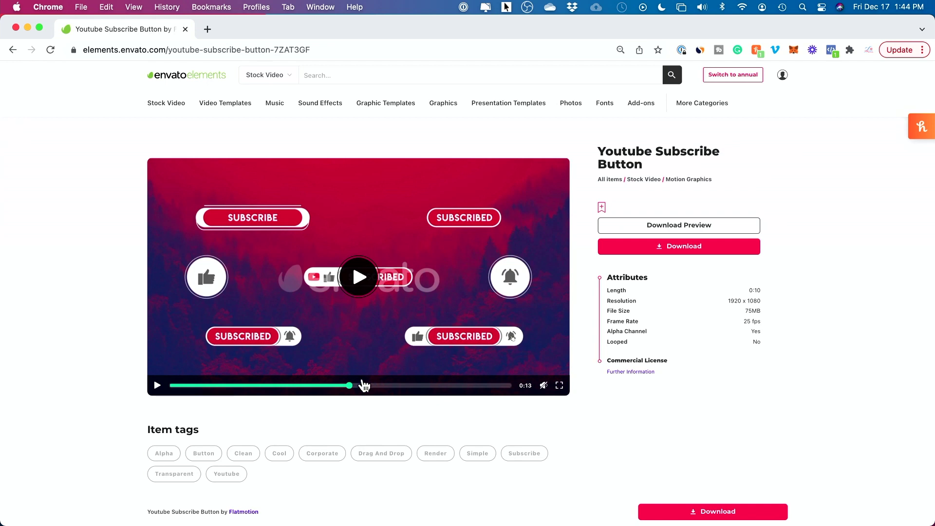
pyautogui.moveTo(361, 385); pyautogui.dragTo(458, 386)
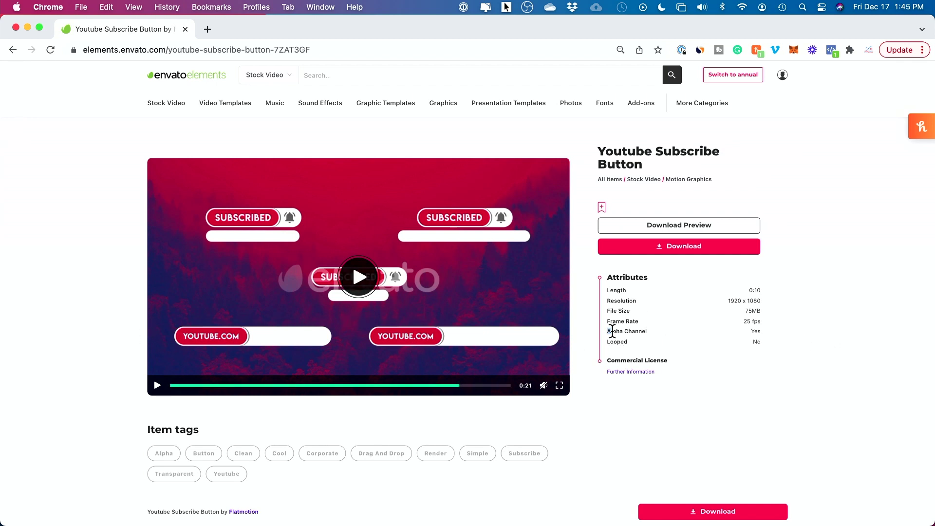
# - Highlight the Alpha Channel: Yes attribute, then go back to the stock video results
pyautogui.moveTo(608, 331); pyautogui.dragTo(659, 331)
pyautogui.moveTo(757, 328); pyautogui.dragTo(769, 329)
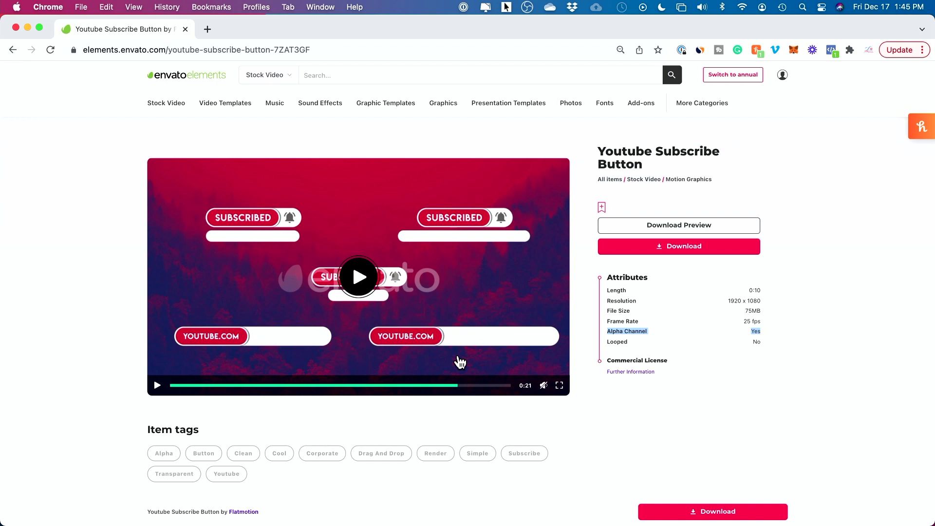
pyautogui.click(608, 331)
pyautogui.moveTo(652, 329); pyautogui.dragTo(759, 330)
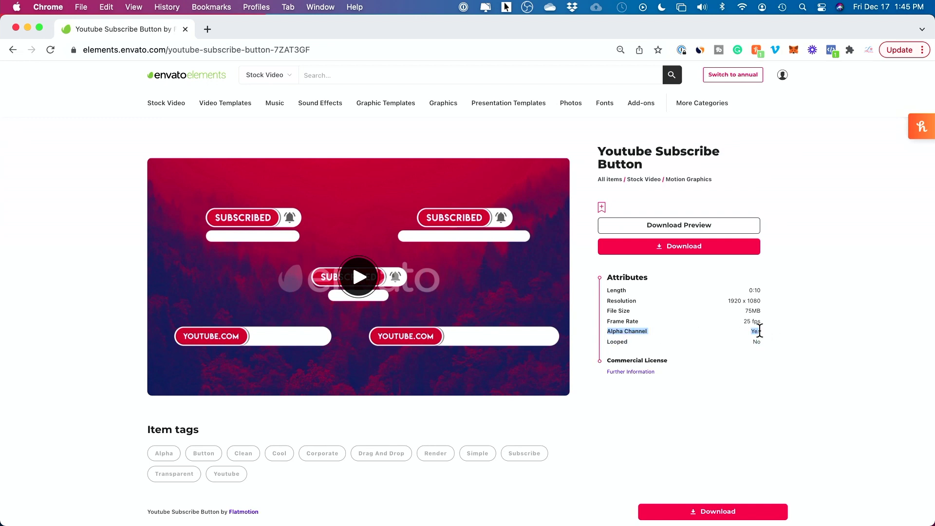
pyautogui.click(10, 54)
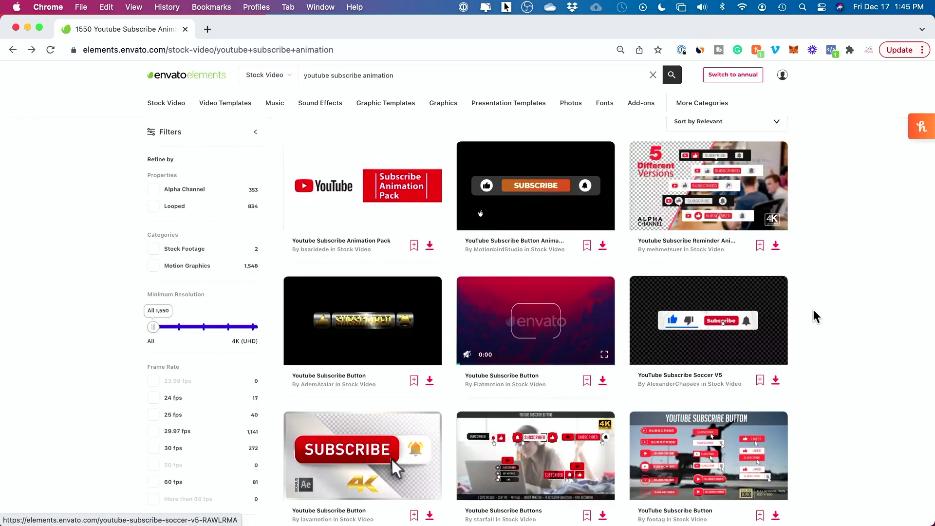
# - Filter results to Alpha Channel only (353 items) and open the 15-style YouTube Subscribe Button item
pyautogui.click(187, 195)
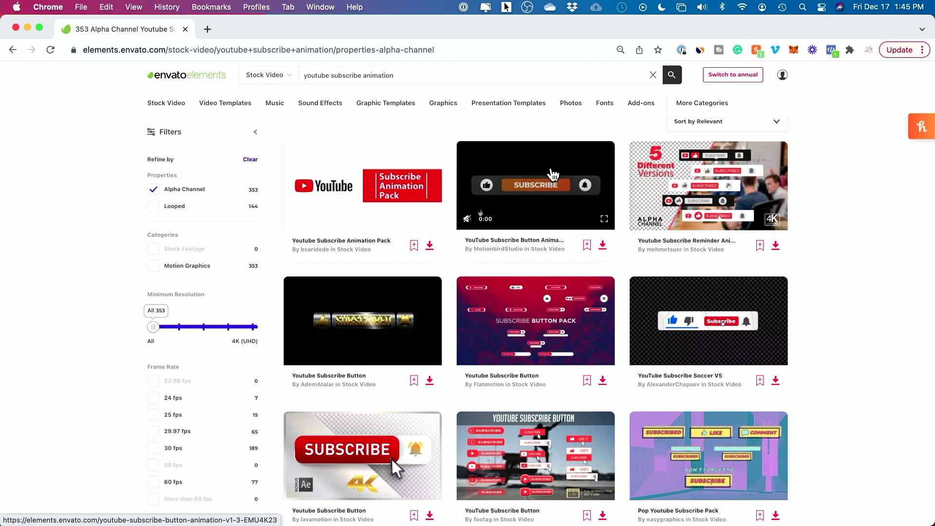
pyautogui.moveTo(546, 191)
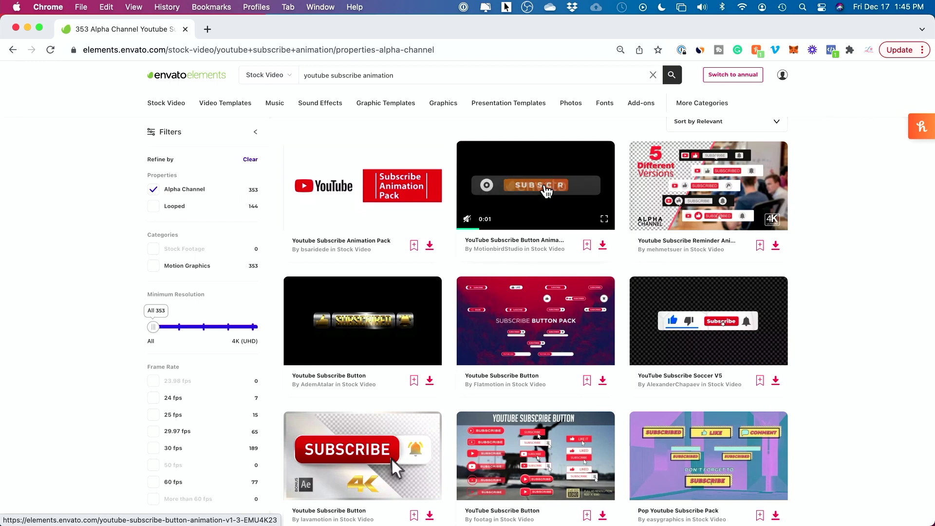
pyautogui.scroll(-1, 547, 190)
pyautogui.scroll(-1, 546, 191)
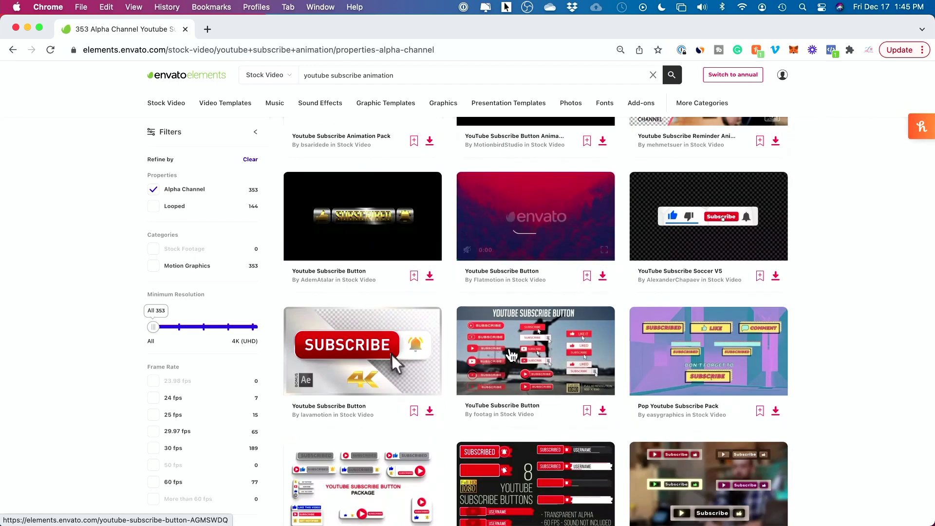
pyautogui.click(502, 363)
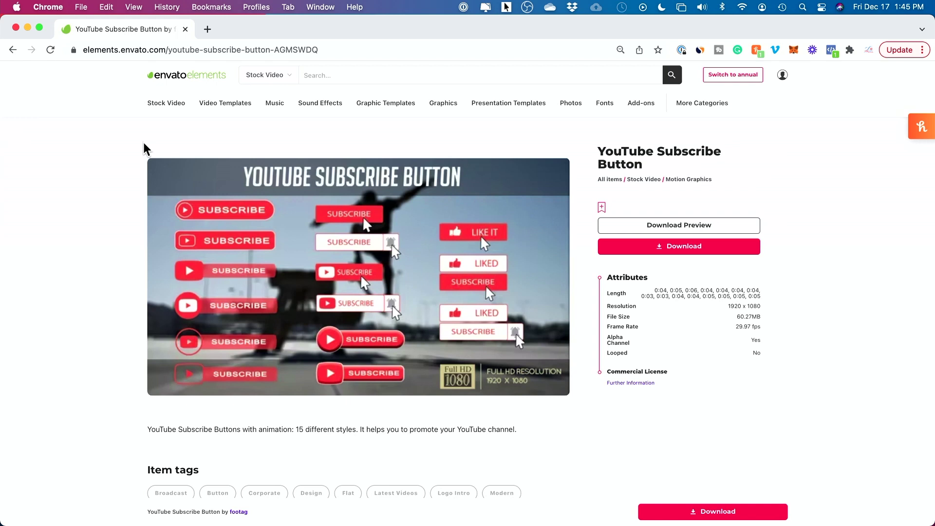
# - Download the YouTube Subscribe Button files as a zip
pyautogui.moveTo(281, 112)
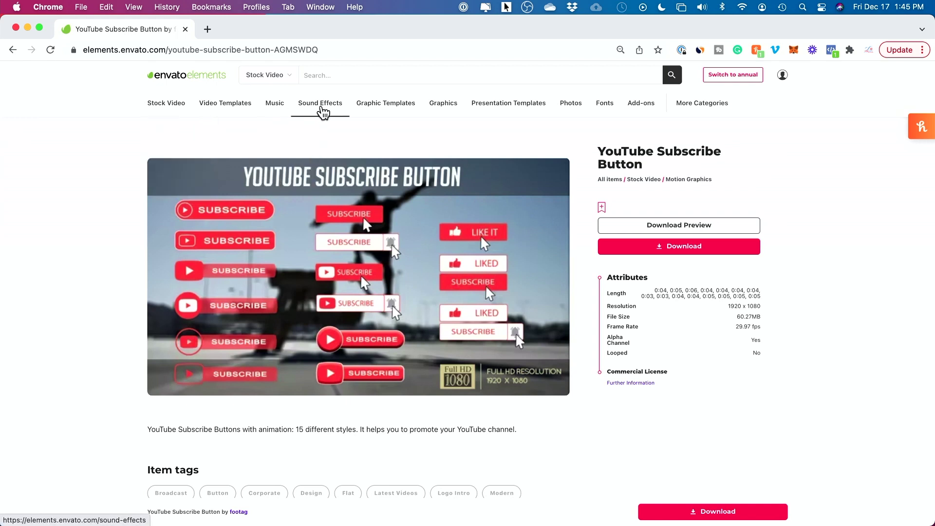
pyautogui.moveTo(323, 112)
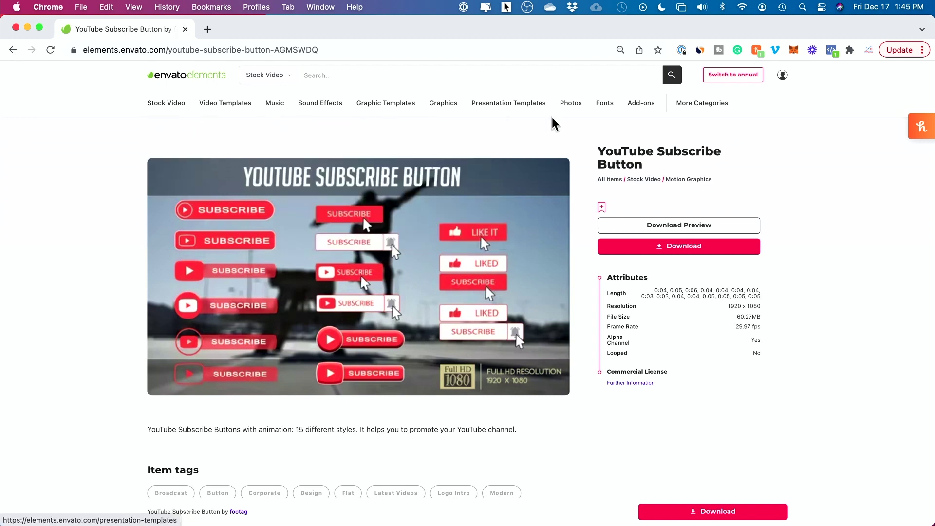
pyautogui.moveTo(560, 119)
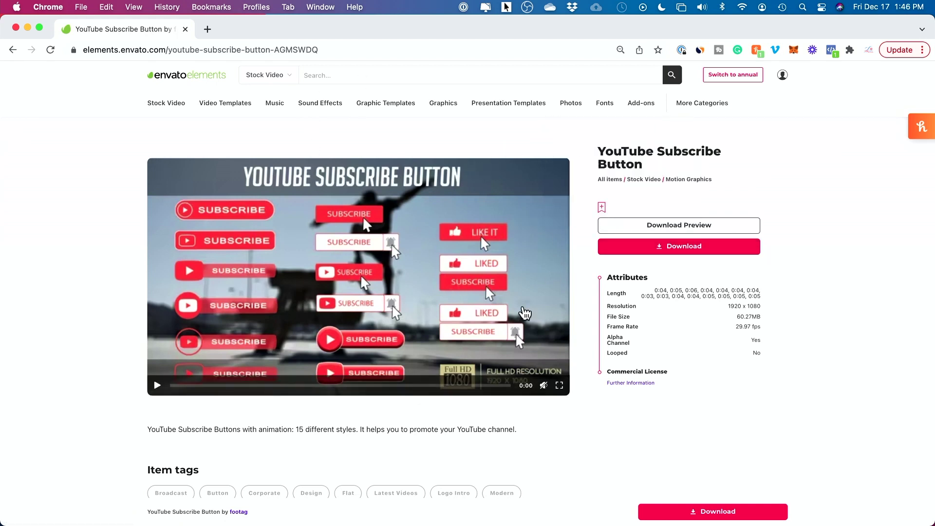
pyautogui.click(670, 257)
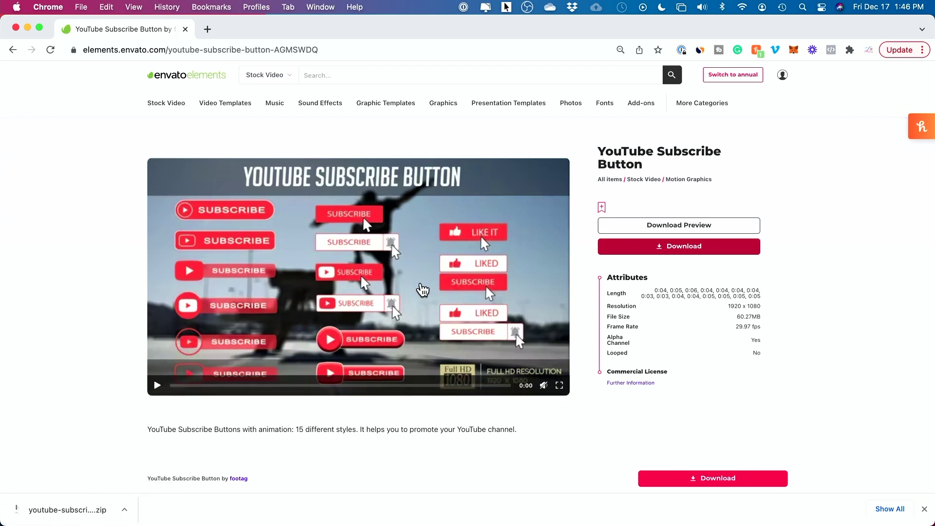
# - Return to the filtered subscribe animation results and scroll through them and back up
pyautogui.scroll(-1, 306, 230)
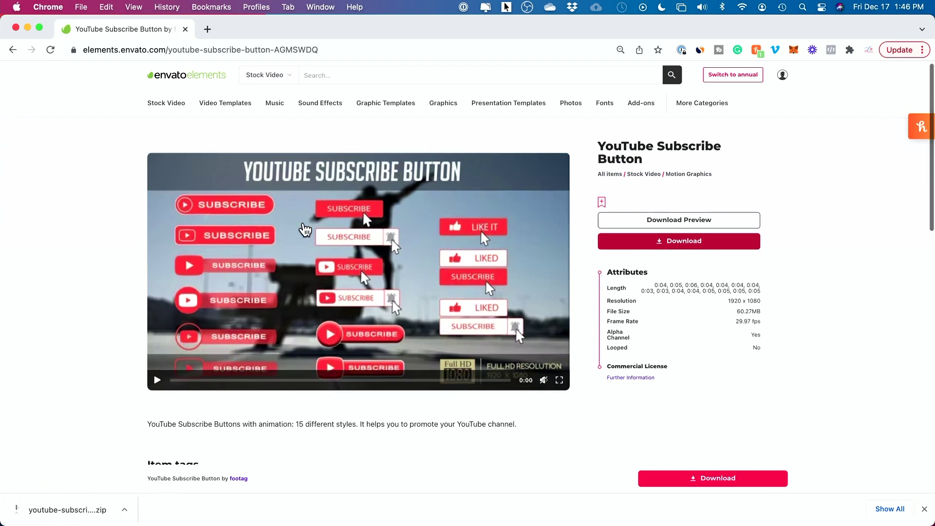
pyautogui.click(14, 50)
pyautogui.scroll(-5, 858, 360)
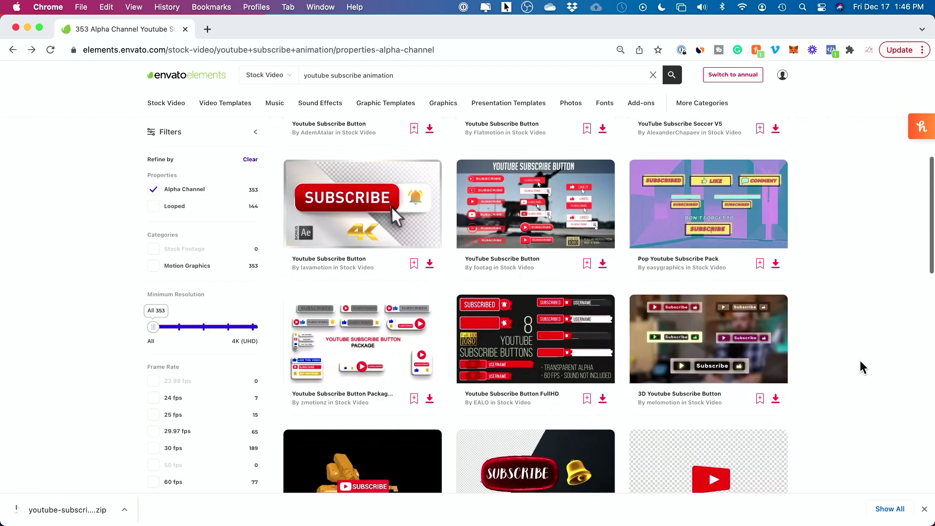
pyautogui.scroll(-5, 859, 361)
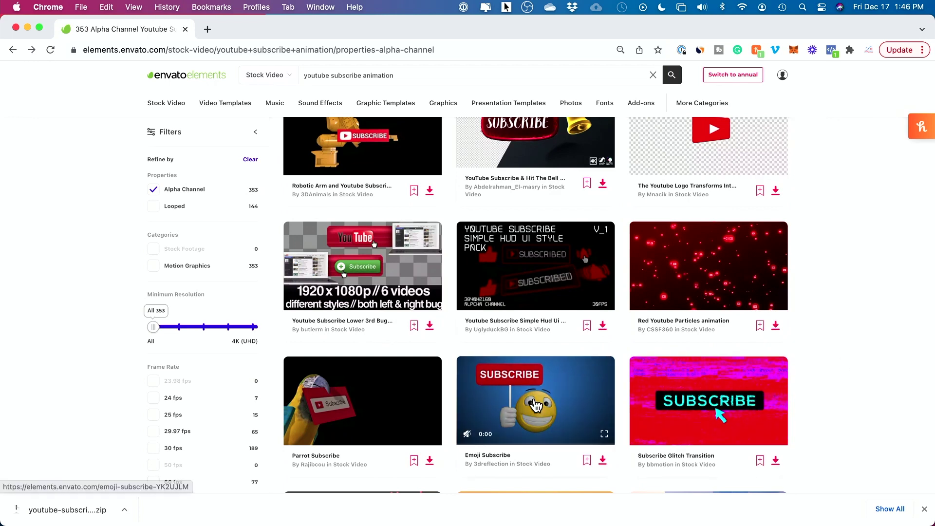
pyautogui.scroll(-5, 877, 382)
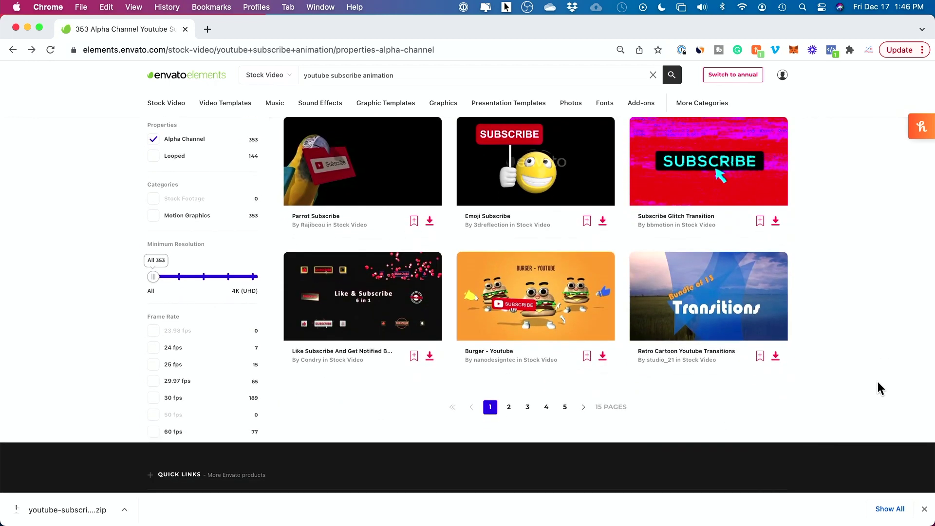
pyautogui.scroll(10, 877, 381)
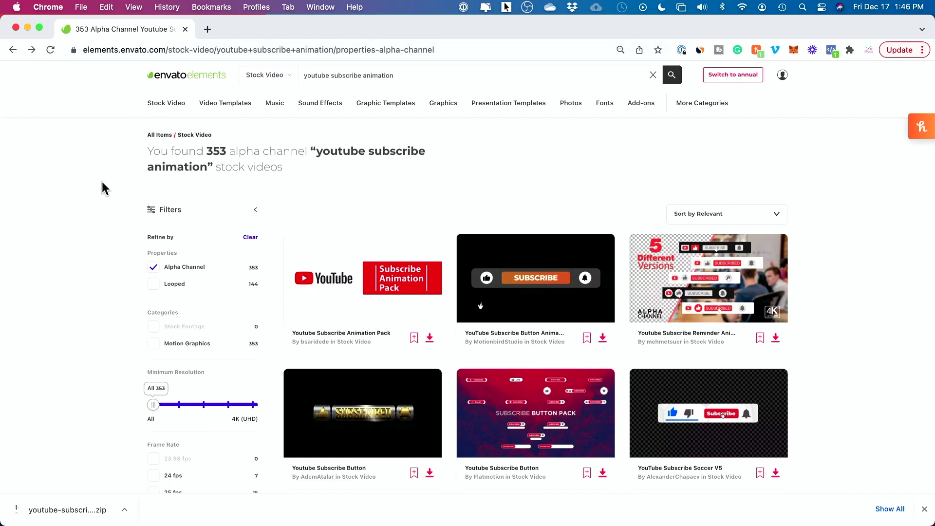
# - Extract the downloaded zip, select like it.mov and subscribe.8.mov, then view the Premiere project
pyautogui.click(56, 509)
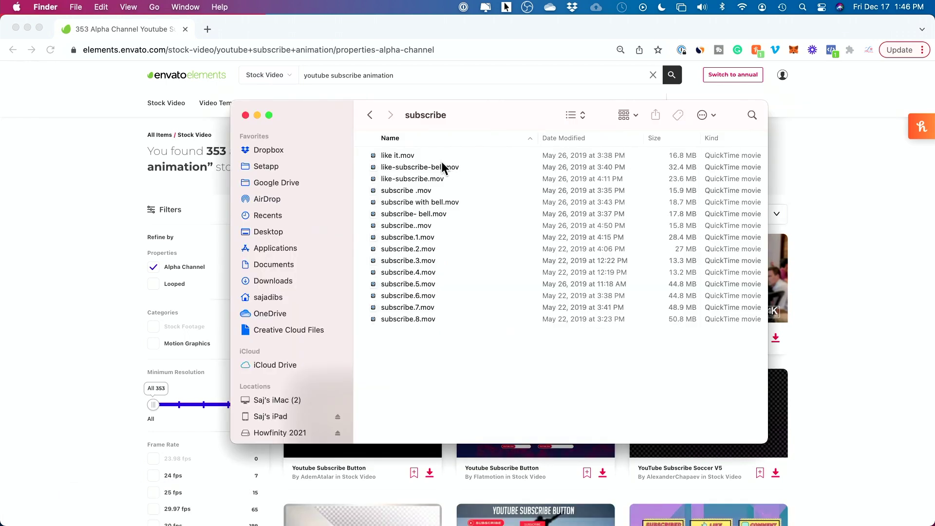
pyautogui.click(429, 155)
pyautogui.click(426, 321)
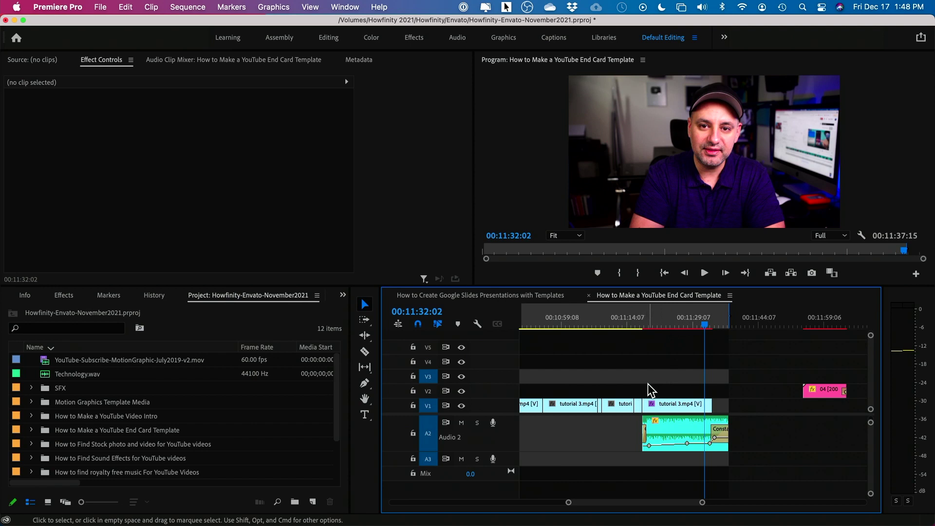
pyautogui.hscroll(5, 652, 390)
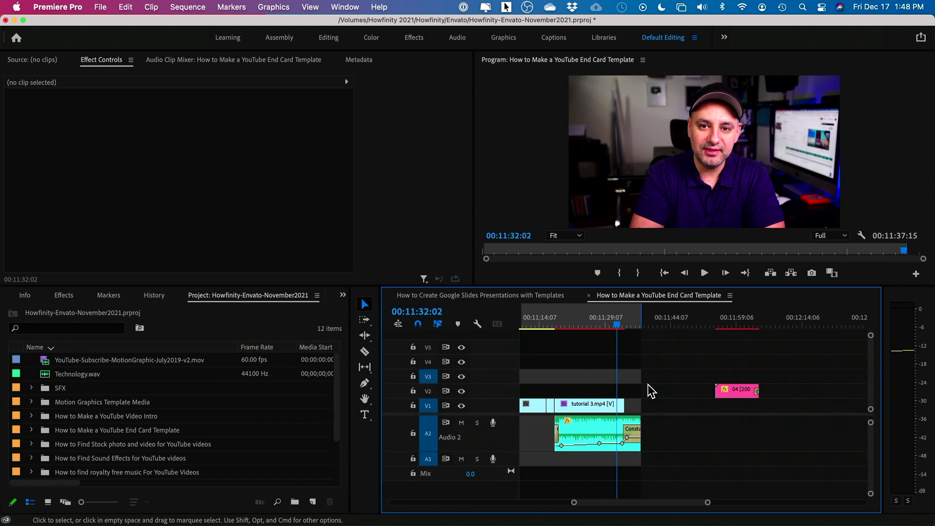
pyautogui.scroll(-3, 249, 411)
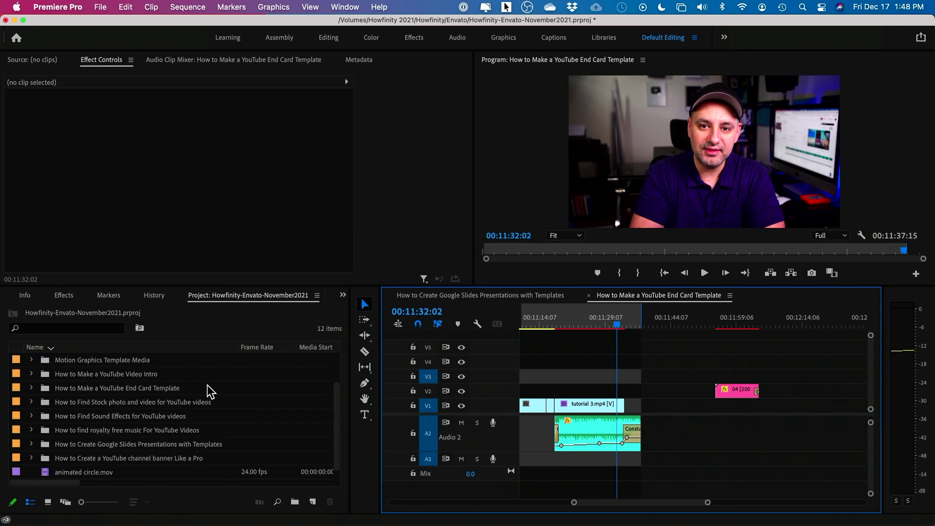
# - Import subscribe.4 through subscribe.8.mov from Finder and place subscribe.6.mov on V2
pyautogui.press('super+Tab')
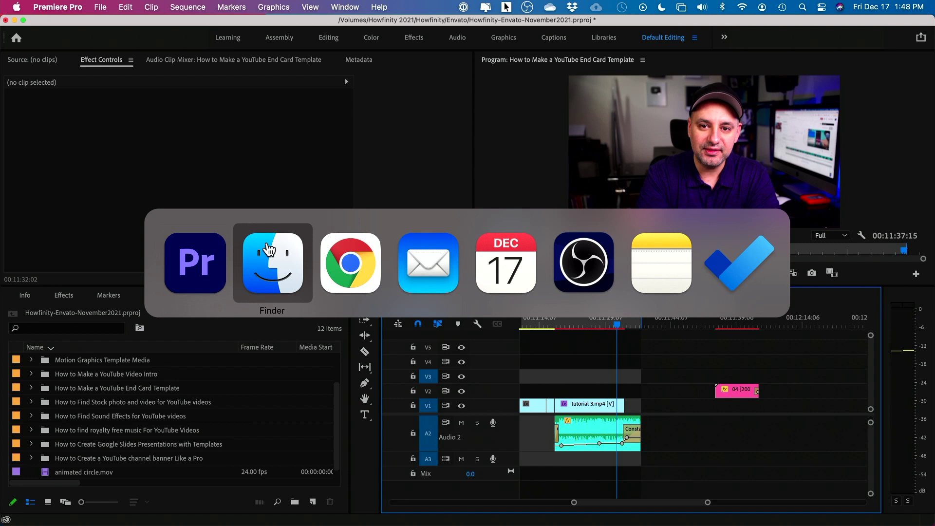
pyautogui.click(269, 287)
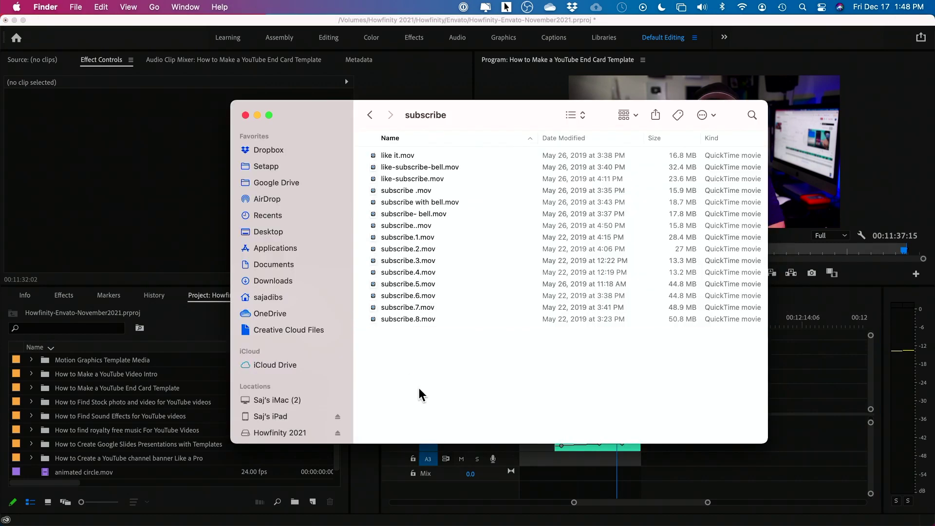
pyautogui.click(416, 323)
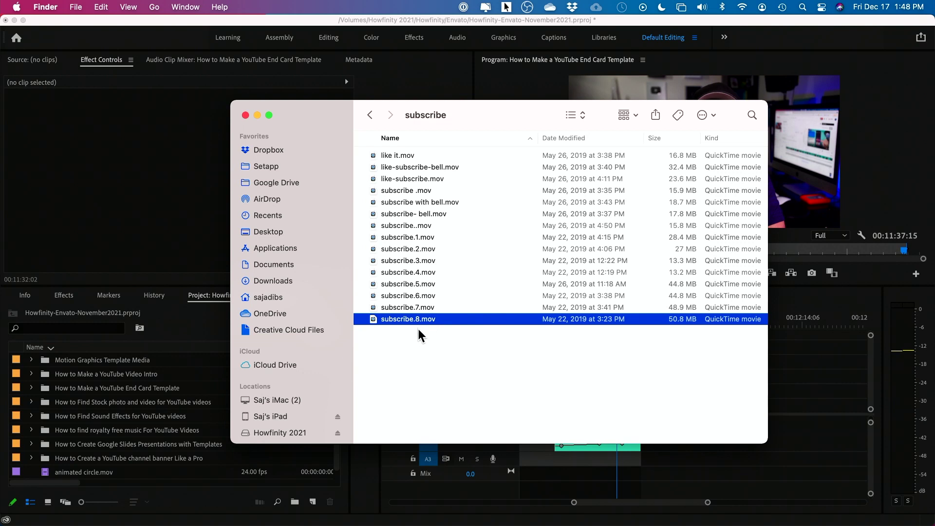
pyautogui.moveTo(417, 329); pyautogui.dragTo(145, 476)
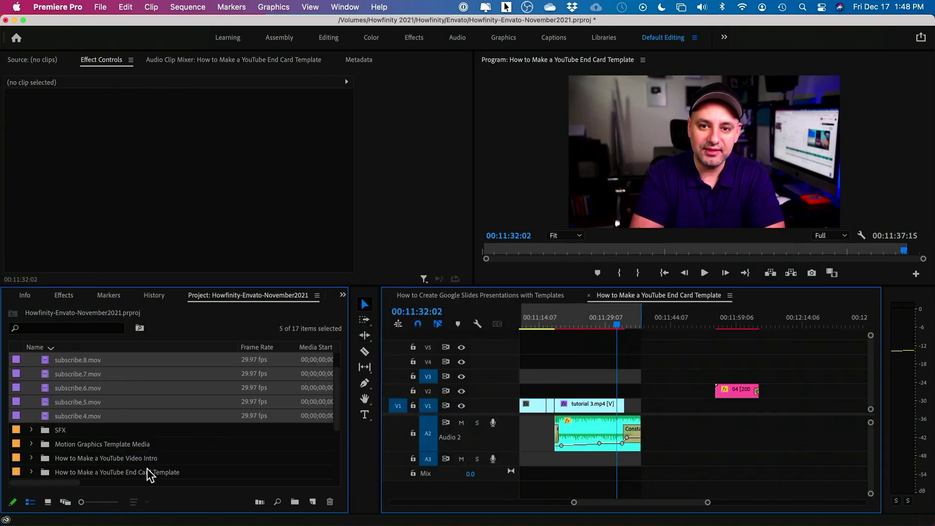
pyautogui.click(98, 389)
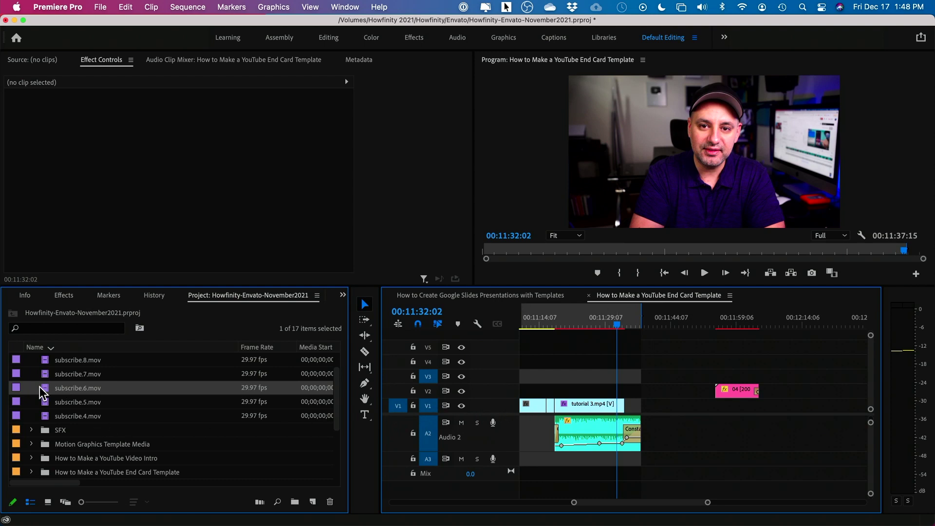
pyautogui.moveTo(43, 392); pyautogui.dragTo(610, 394)
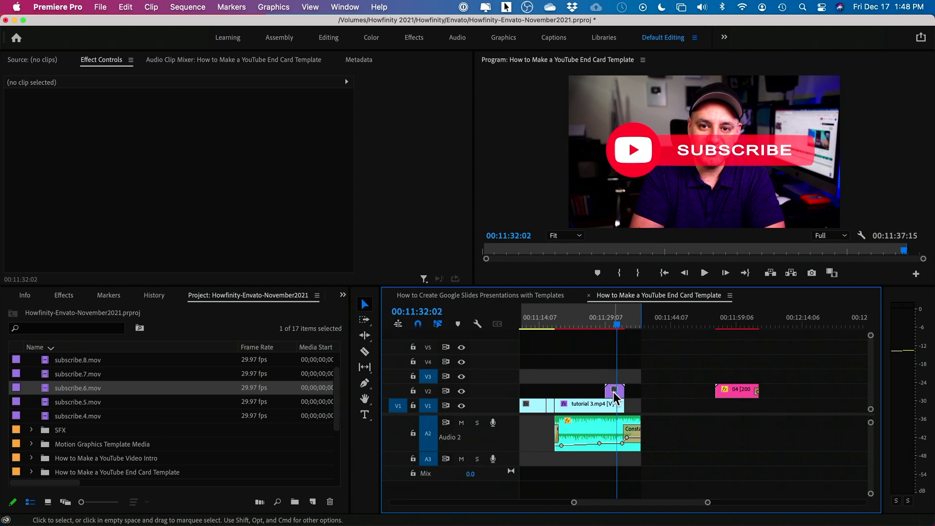
# - Scale subscribe.6.mov to 46 at position 1510, 941 and preview playback from 00:11:29:07
pyautogui.click(615, 392)
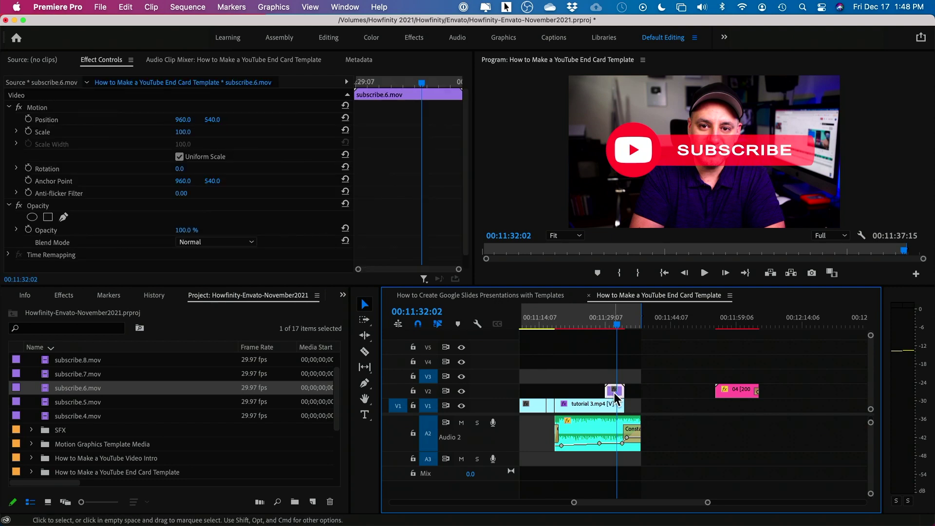
pyautogui.moveTo(184, 131); pyautogui.dragTo(146, 119)
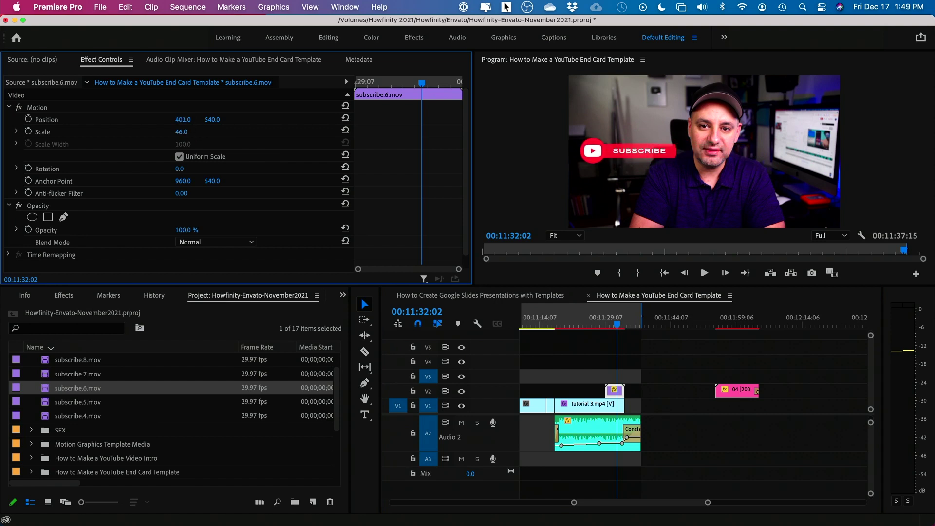
pyautogui.moveTo(209, 120)
pyautogui.mouseDown()
pyautogui.moveTo(238, 120)
pyautogui.moveTo(215, 120)
pyautogui.mouseUp()
pyautogui.click(606, 323)
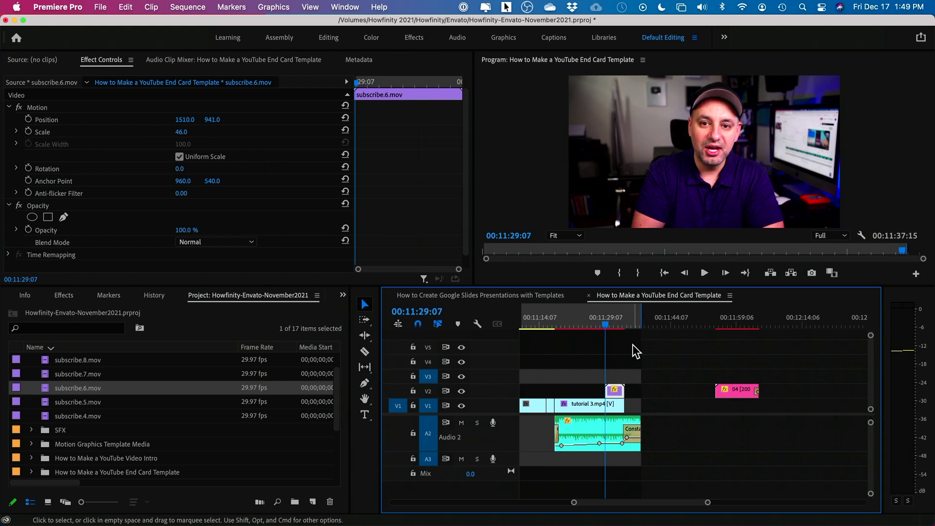
pyautogui.press('XF86AudioMute')
pyautogui.press('space')
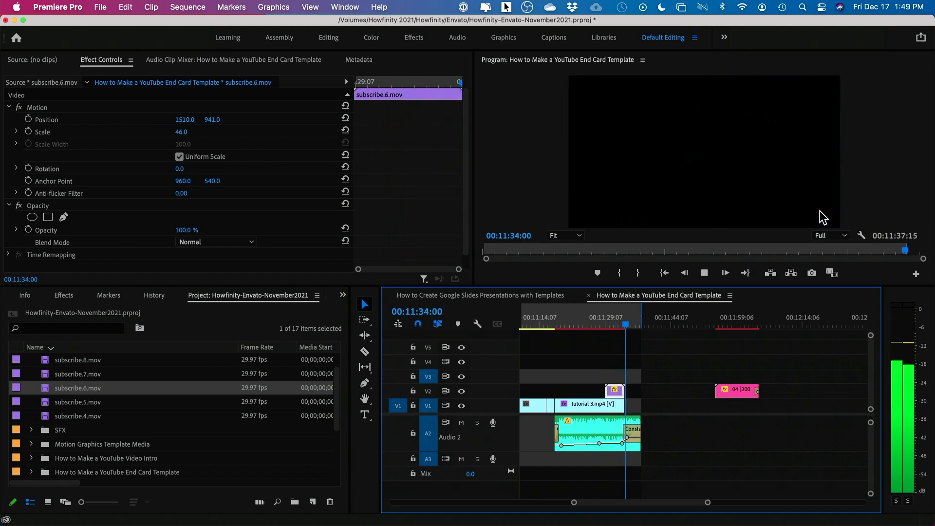
pyautogui.press('space')
# - Try subscribe.7.mov, then put subscribe.4.mov on V2 scaled to 70 at position 960, 955
pyautogui.moveTo(56, 373); pyautogui.dragTo(610, 392)
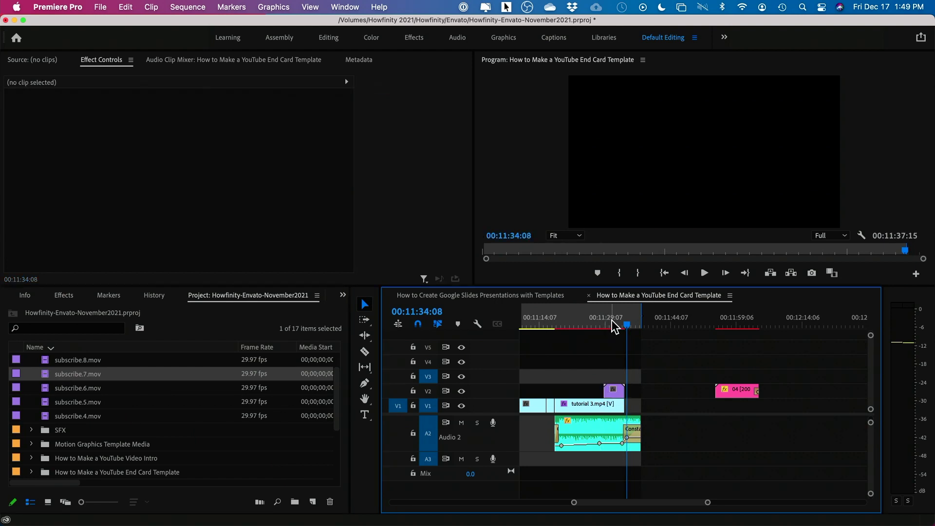
pyautogui.moveTo(612, 322); pyautogui.dragTo(616, 320)
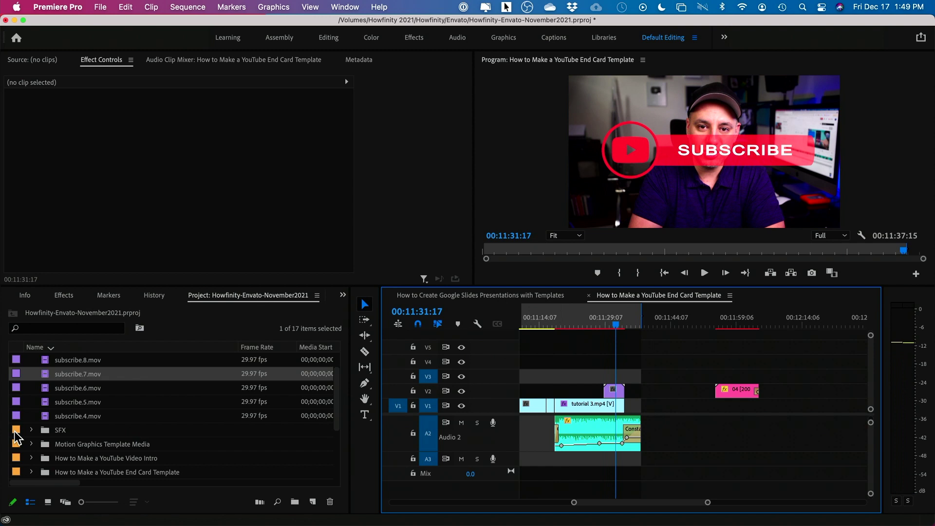
pyautogui.moveTo(48, 422); pyautogui.dragTo(613, 391)
pyautogui.moveTo(614, 323); pyautogui.dragTo(605, 323)
pyautogui.press('space')
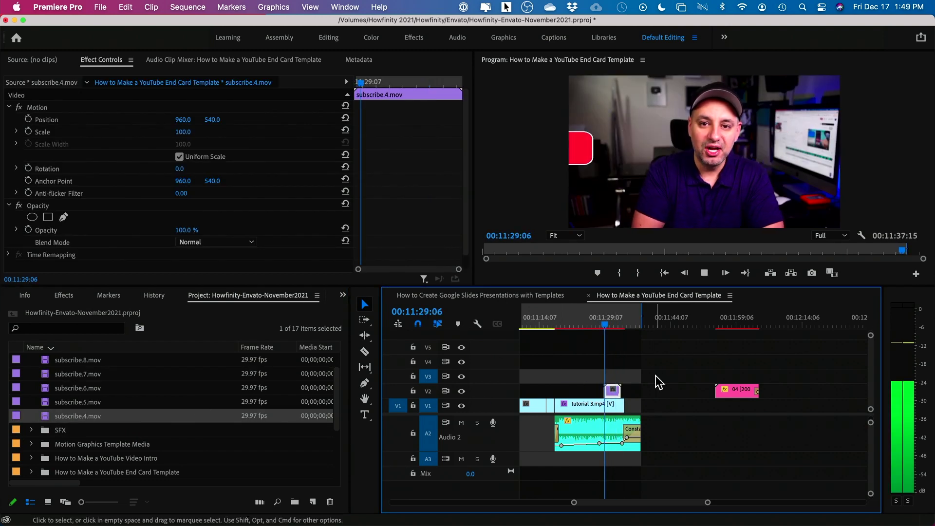
pyautogui.moveTo(212, 119); pyautogui.dragTo(253, 119)
pyautogui.moveTo(196, 139); pyautogui.dragTo(175, 138)
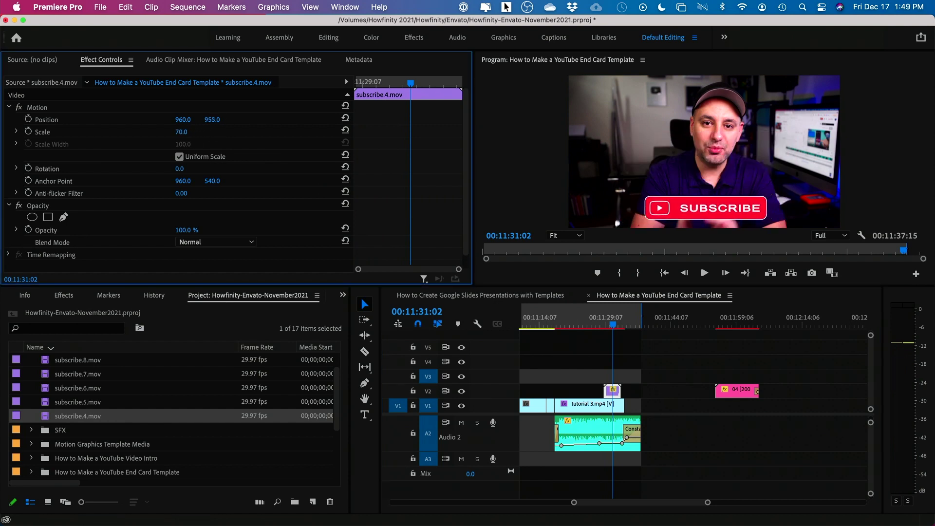
# - Stack subscribe.6.mov on V3, scaled to 59 at position 458, 134 in the top left
pyautogui.click(607, 413)
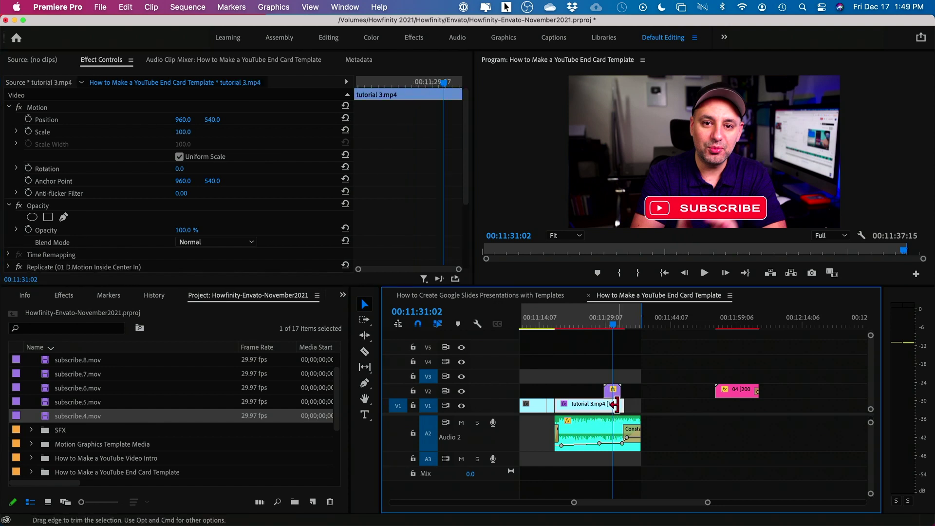
pyautogui.click(613, 390)
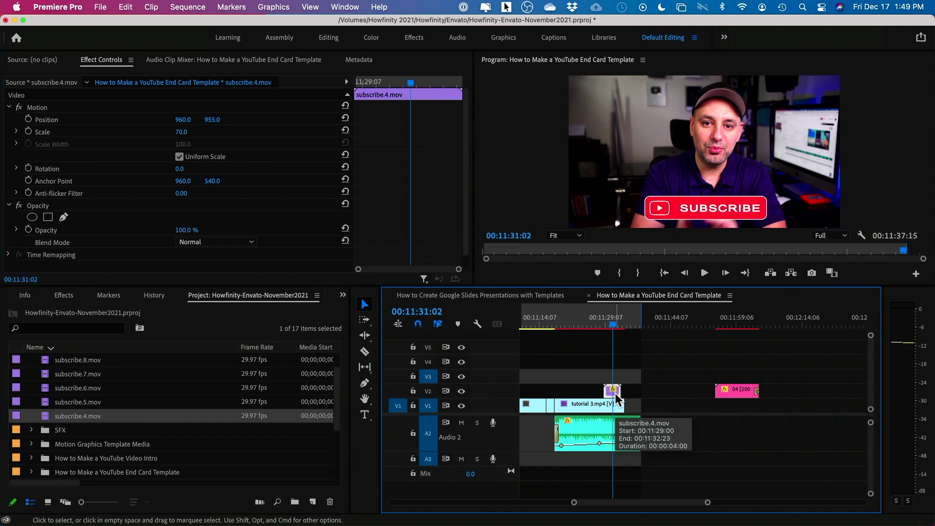
pyautogui.moveTo(49, 389); pyautogui.dragTo(613, 382)
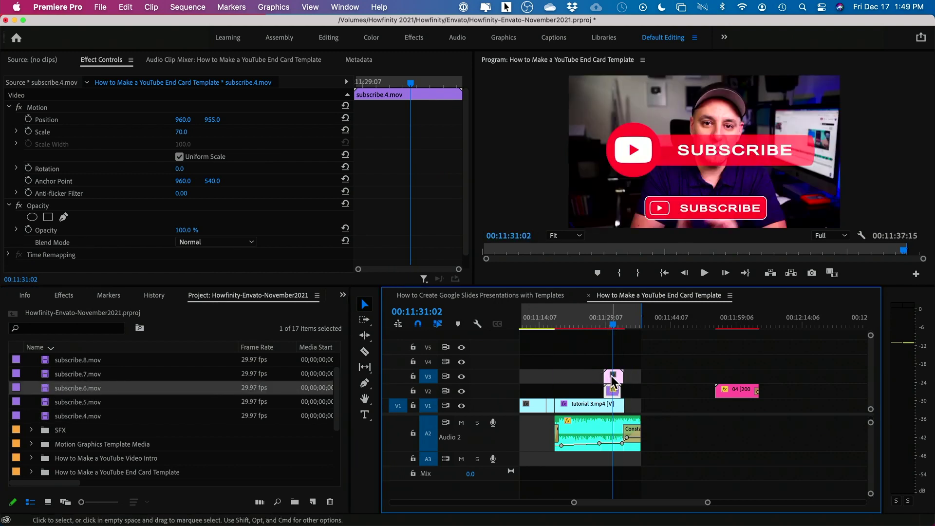
pyautogui.moveTo(186, 131); pyautogui.dragTo(238, 125)
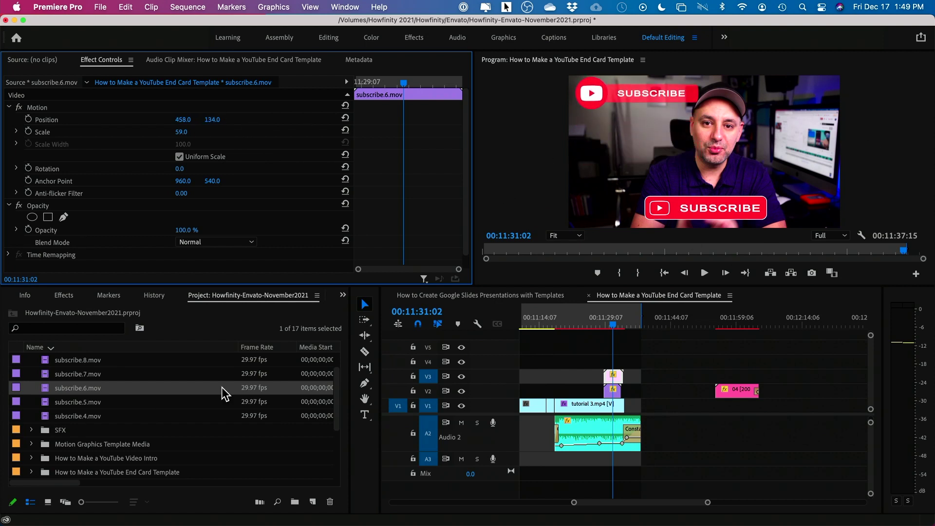
# - Import like it.mov and place it on V4, scaled to 62 at position 301, 540
pyautogui.press('super+Tab')
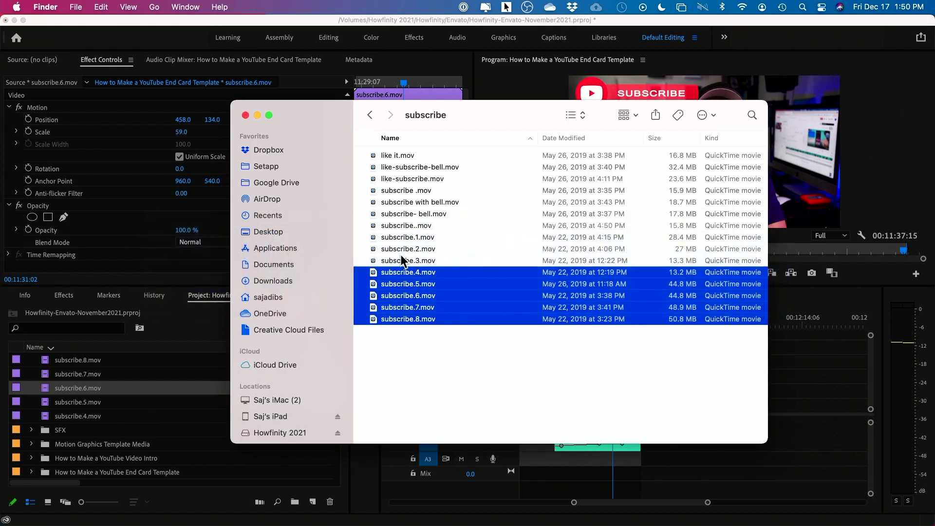
pyautogui.click(405, 260)
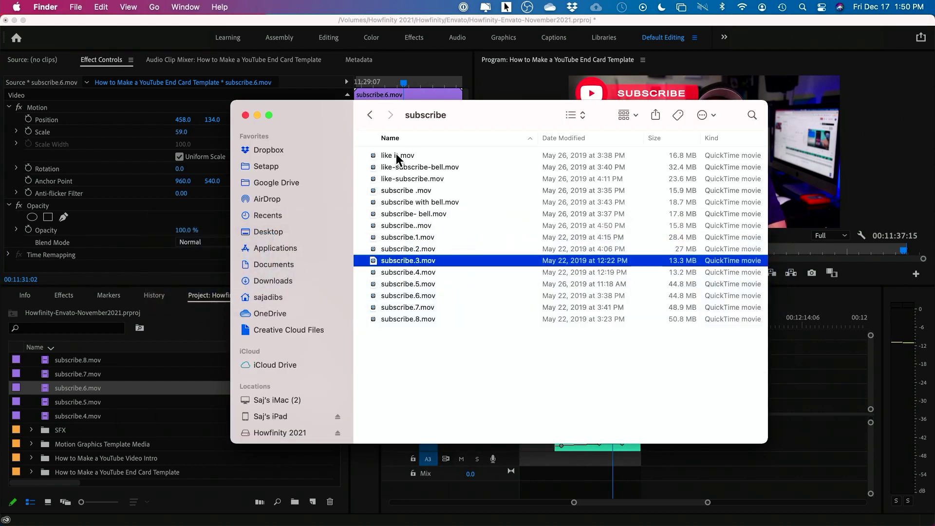
pyautogui.moveTo(395, 154); pyautogui.dragTo(156, 417)
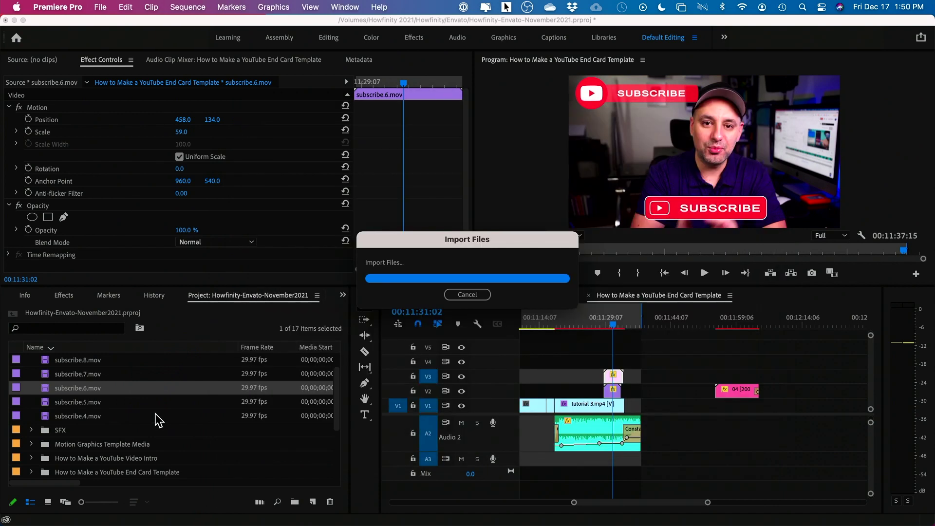
pyautogui.moveTo(47, 460); pyautogui.dragTo(617, 366)
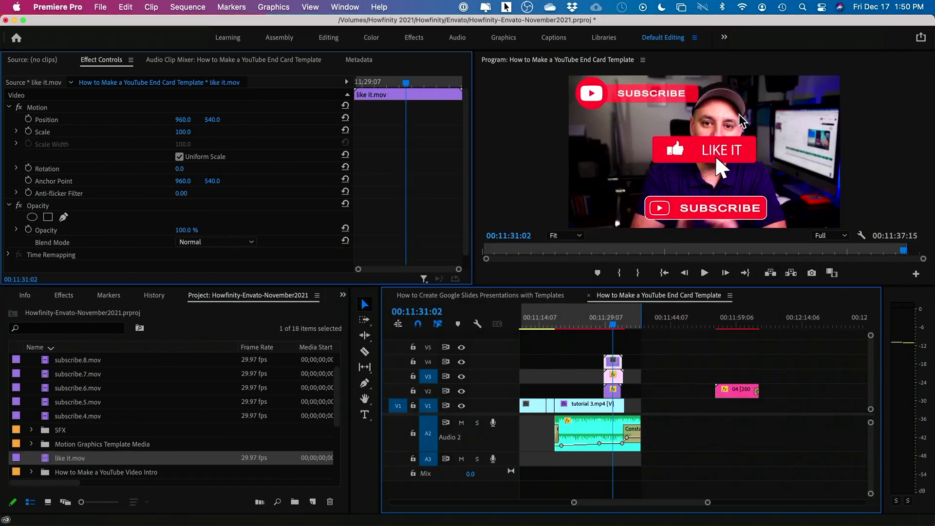
pyautogui.moveTo(181, 132); pyautogui.dragTo(106, 119)
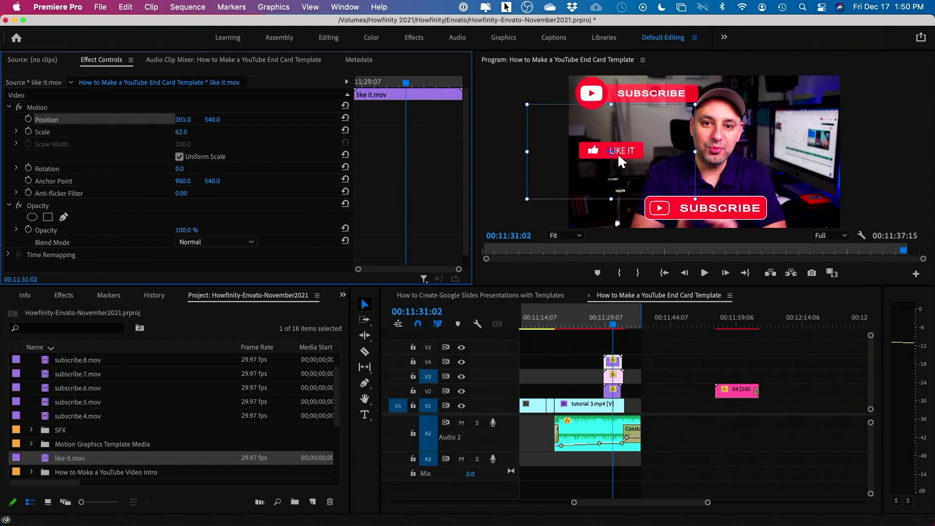